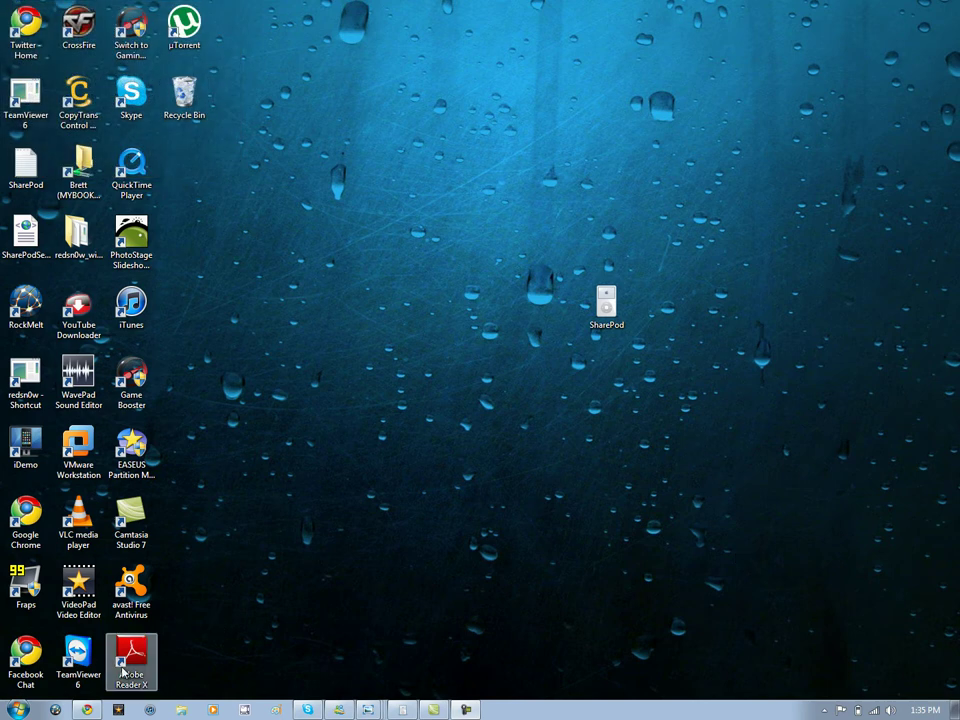
Bring back the browser, view the Senuti page, then minimise the browser to the desktop.
left_click(88, 710)
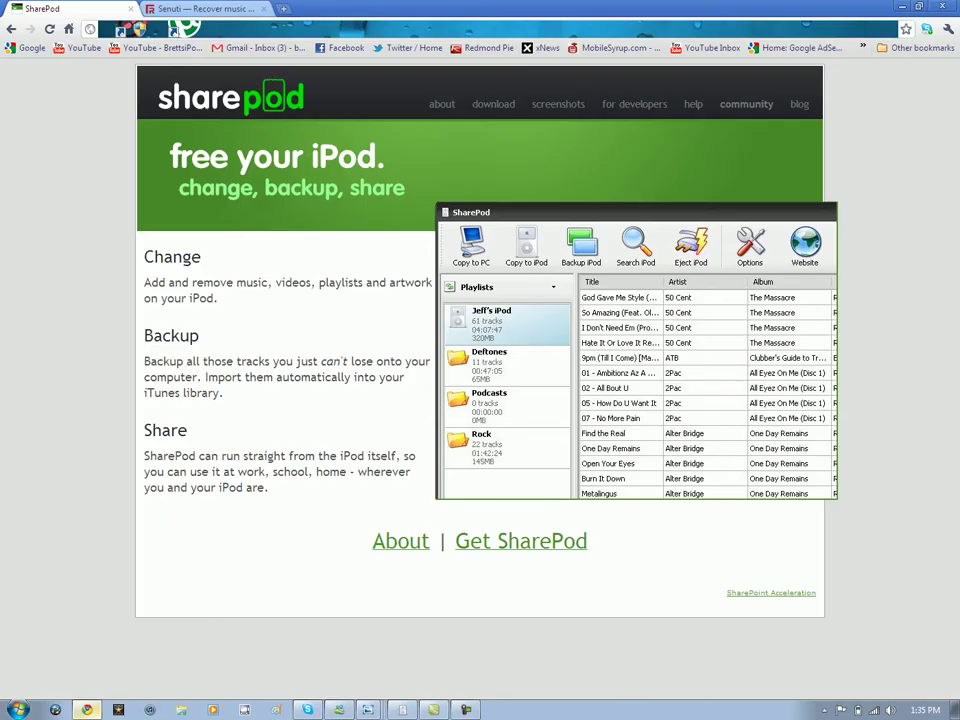
left_click(250, 8)
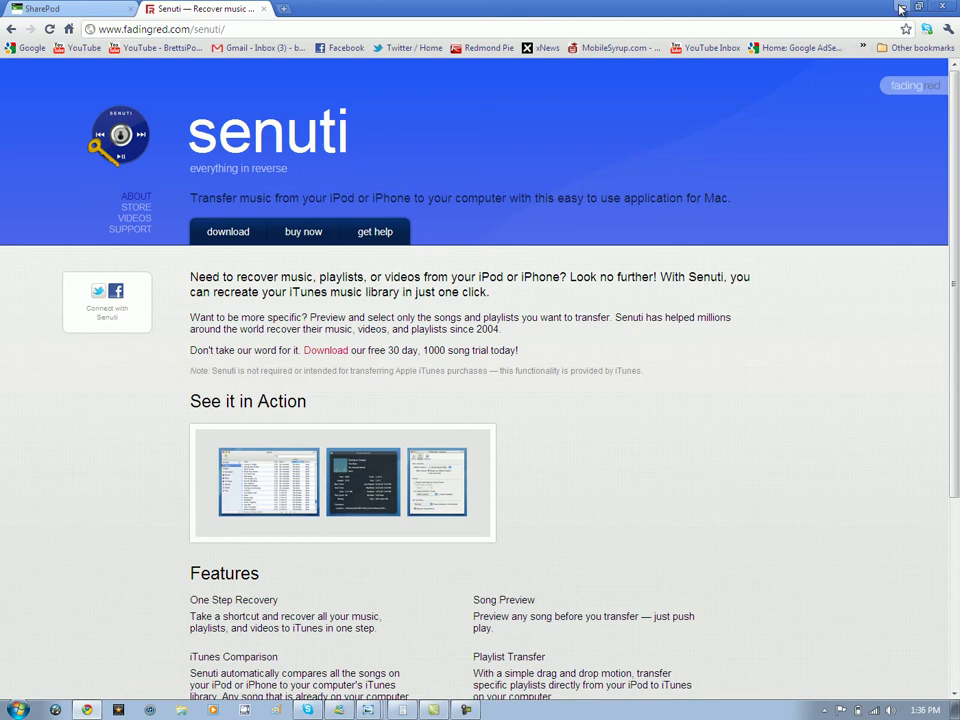
left_click(901, 8)
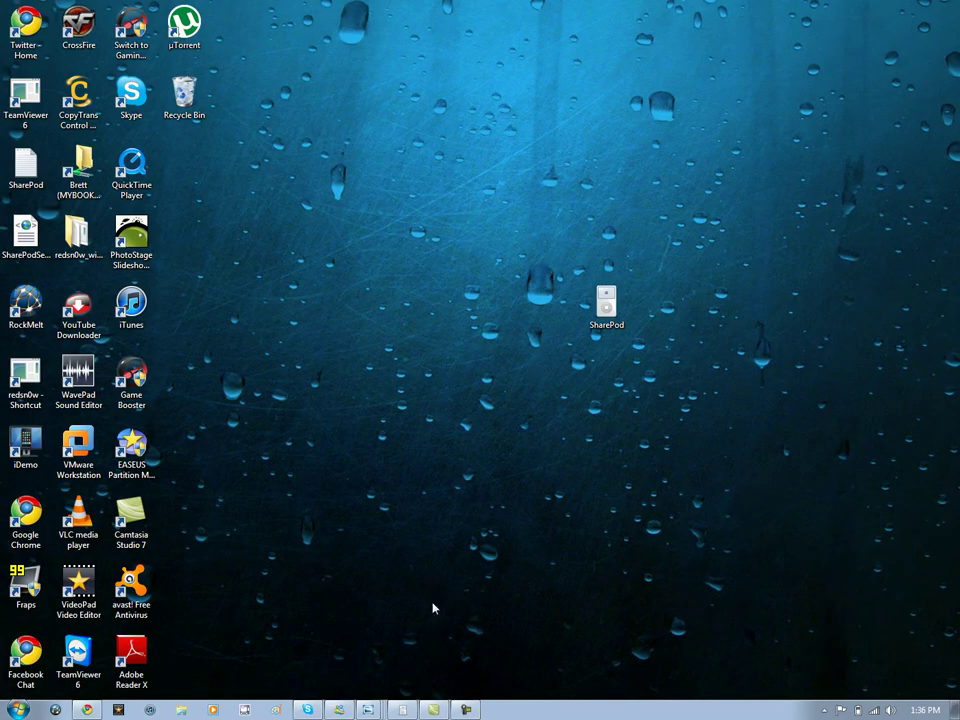
Scroll through SharePod's 2042-track iPod library and select all tracks.
left_click(405, 710)
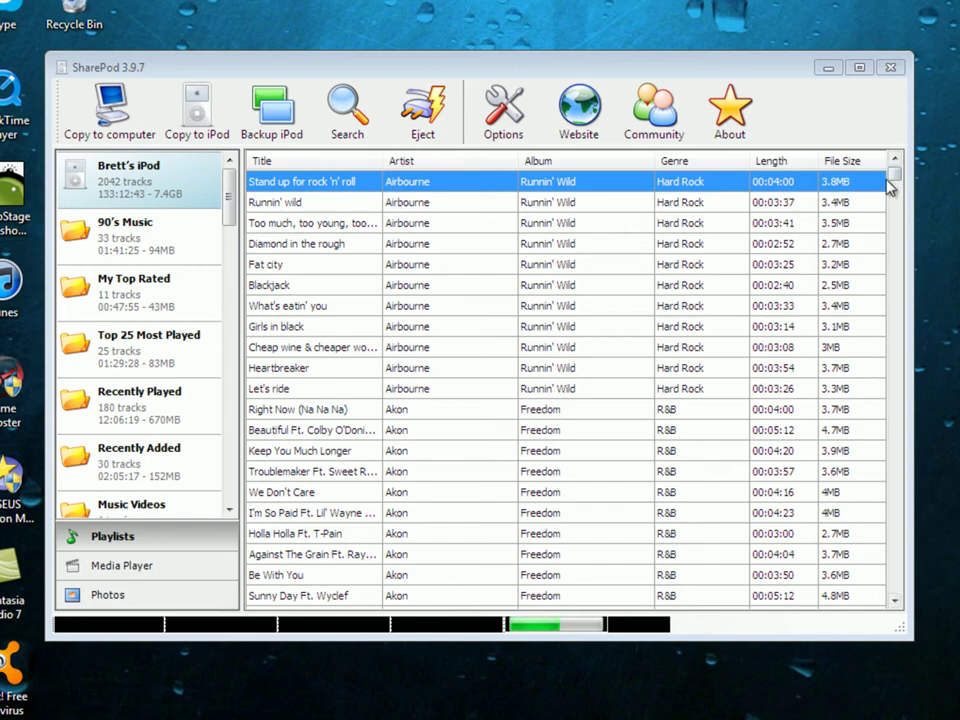
left_click_drag(892, 178, 888, 500)
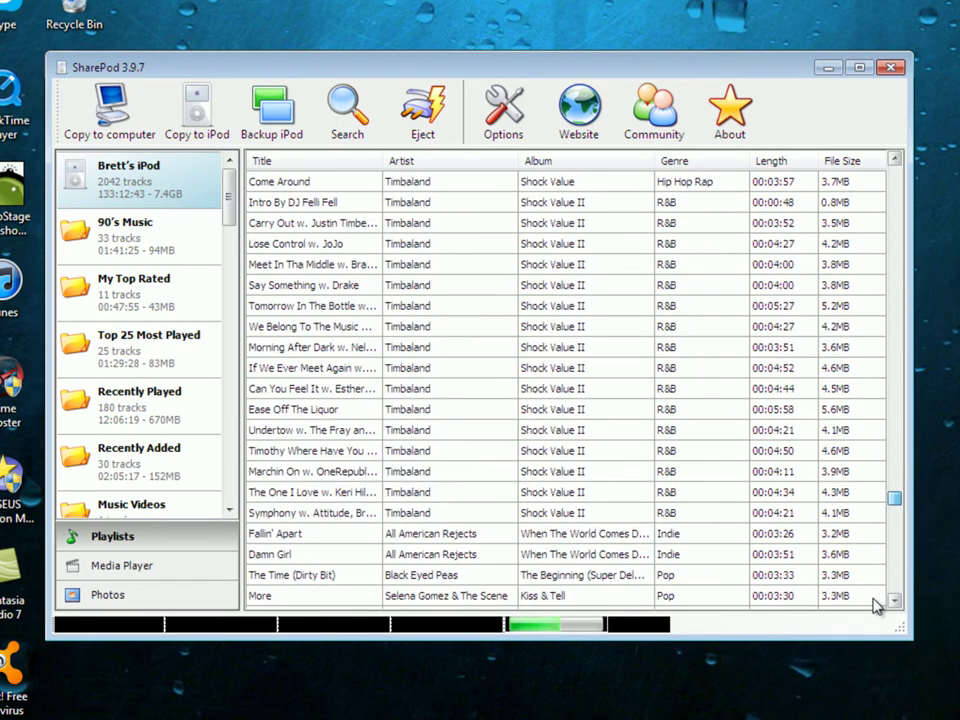
left_click_drag(876, 605, 881, 602)
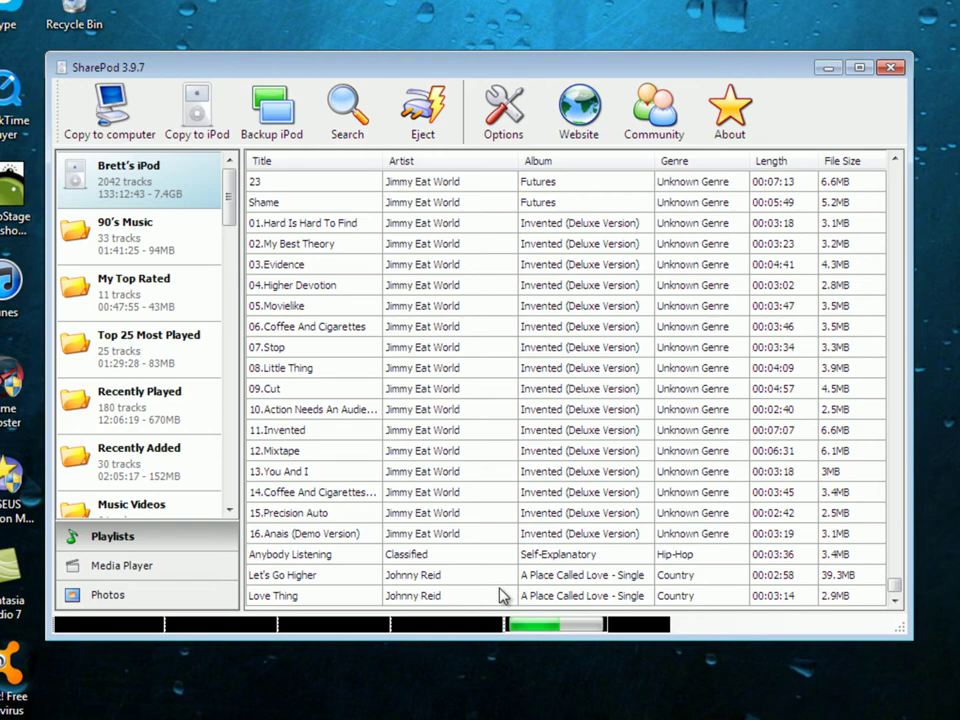
key("ctrl+a")
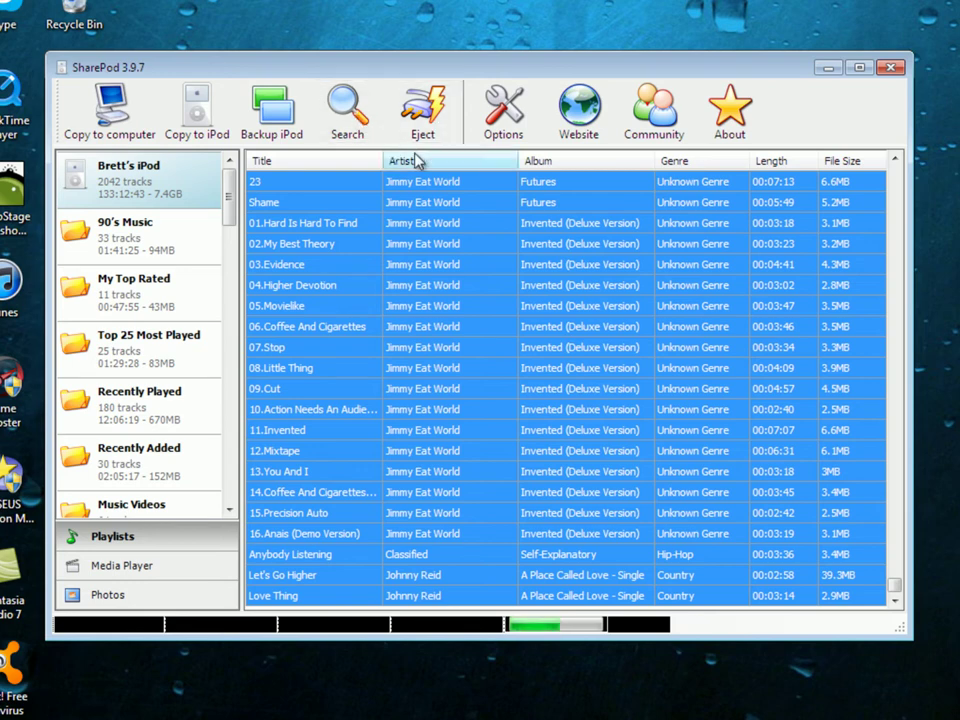
Copy the selected tracks to the Music folder, keeping the Artist\Album folder layout.
left_click(104, 113)
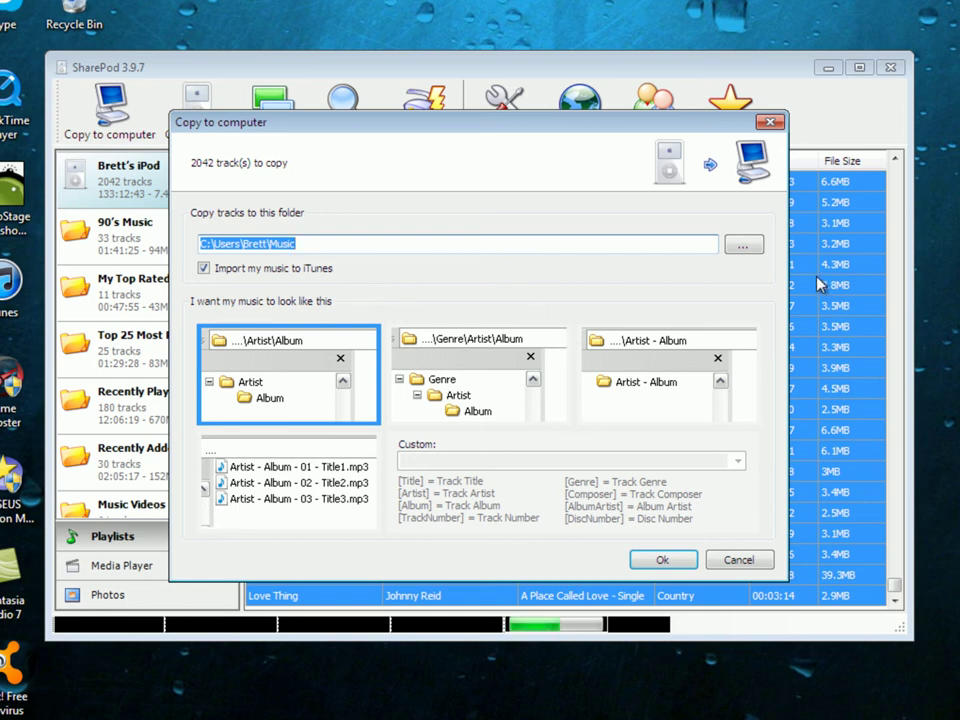
left_click(743, 244)
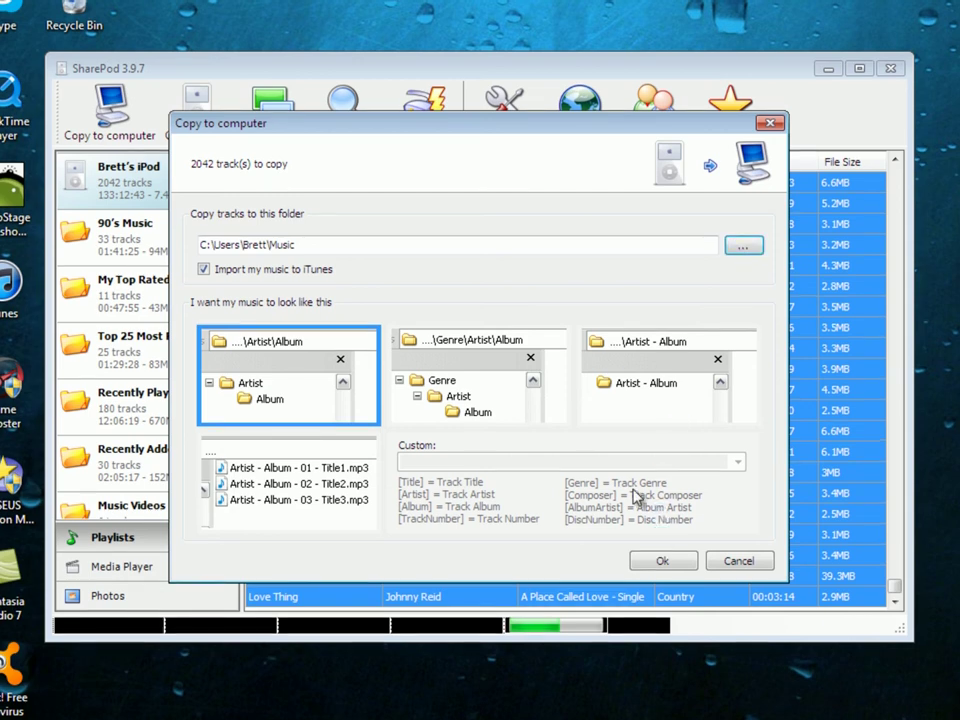
left_click(647, 564)
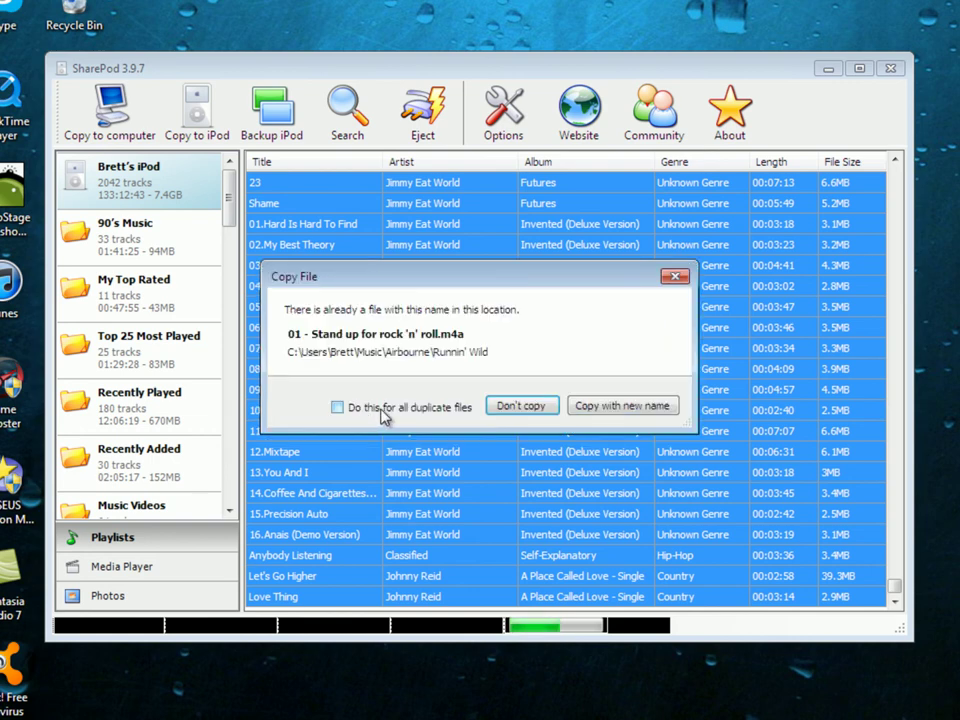
Skip every duplicate track already in the Music folder, then cancel the running copy.
left_click(490, 410)
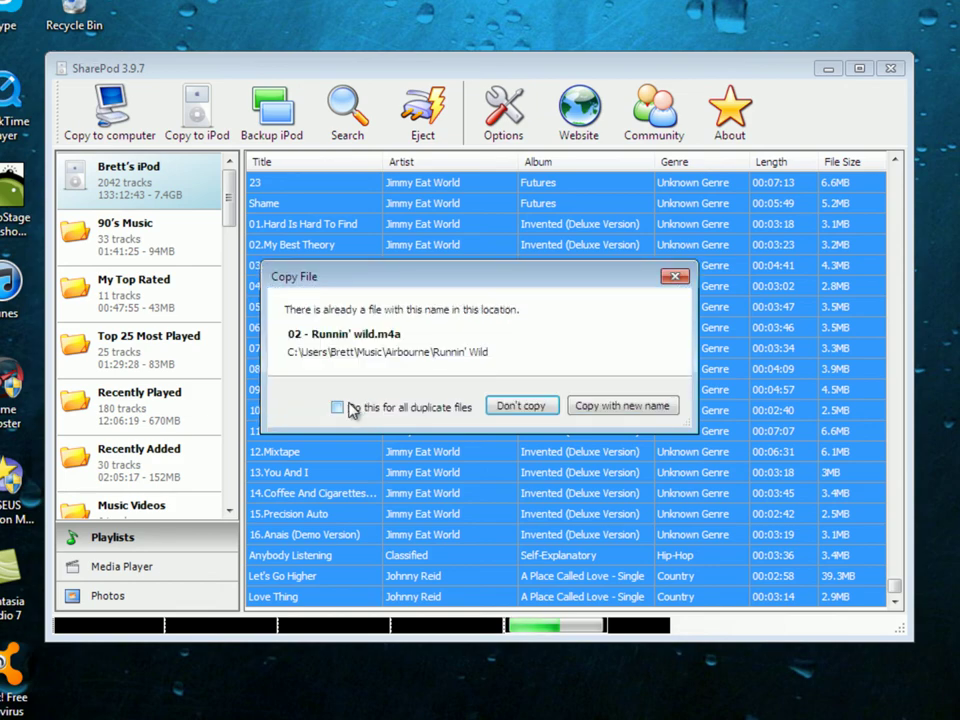
left_click(338, 407)
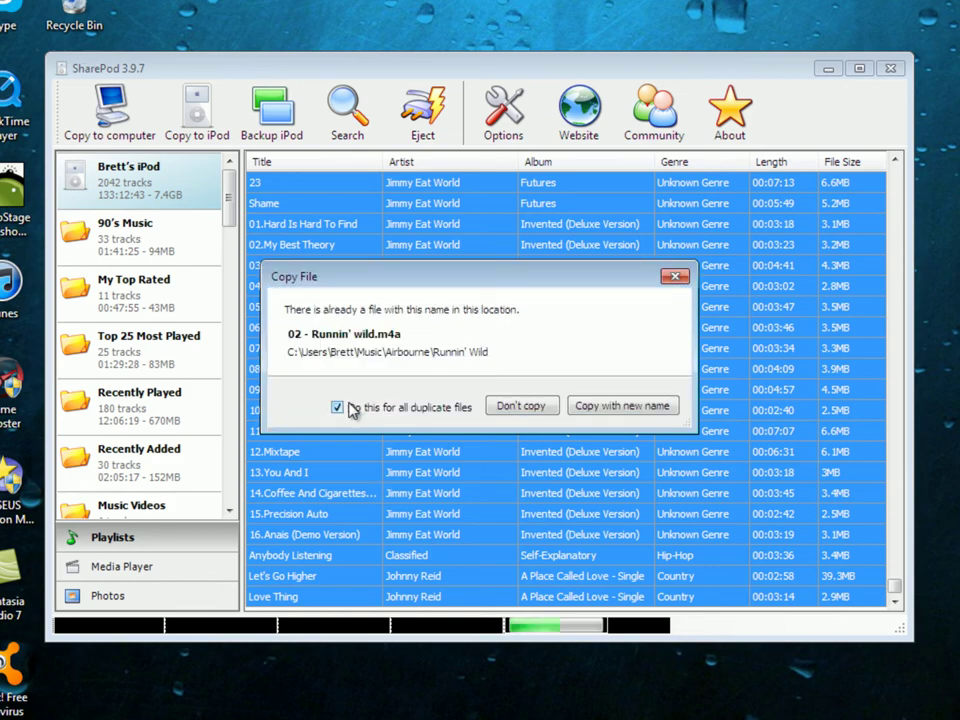
left_click(494, 411)
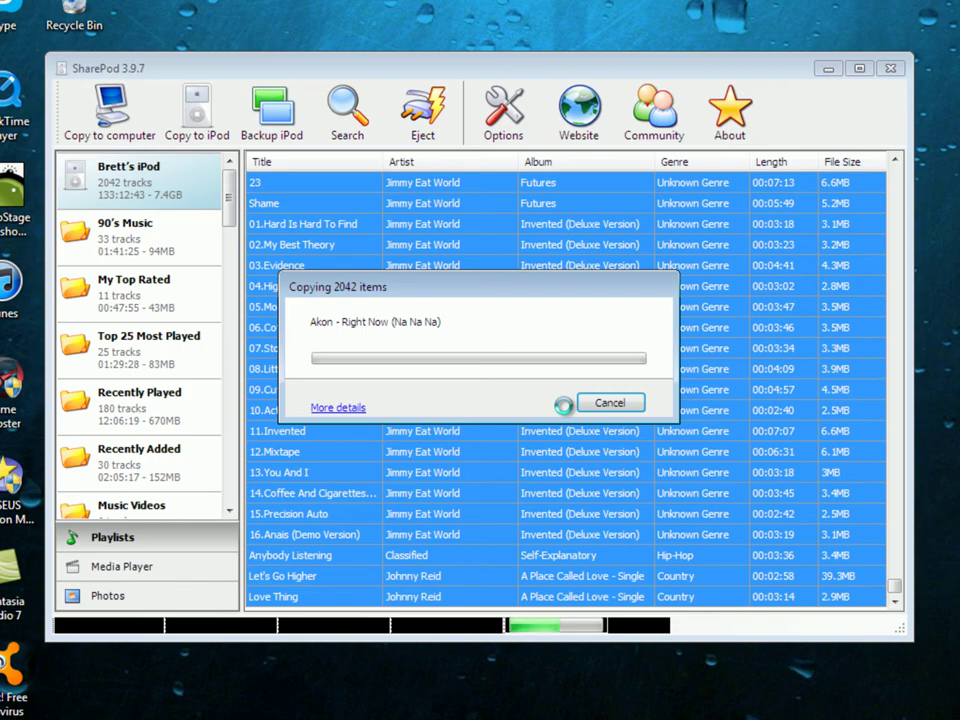
left_click(609, 402)
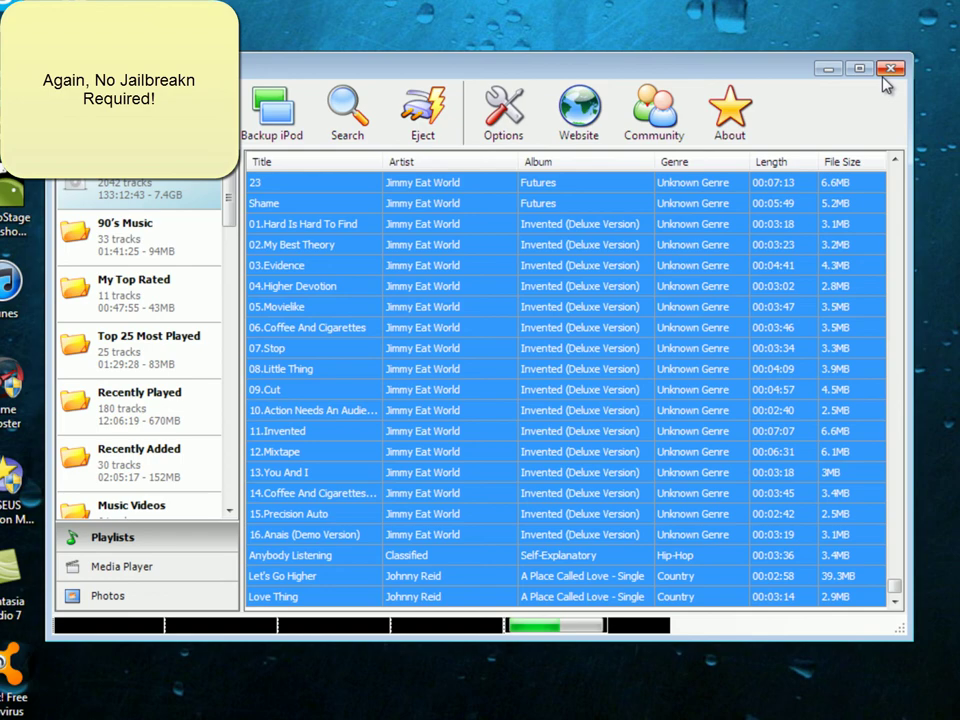
Close the SharePod window, leaving only the Windows desktop.
left_click(889, 69)
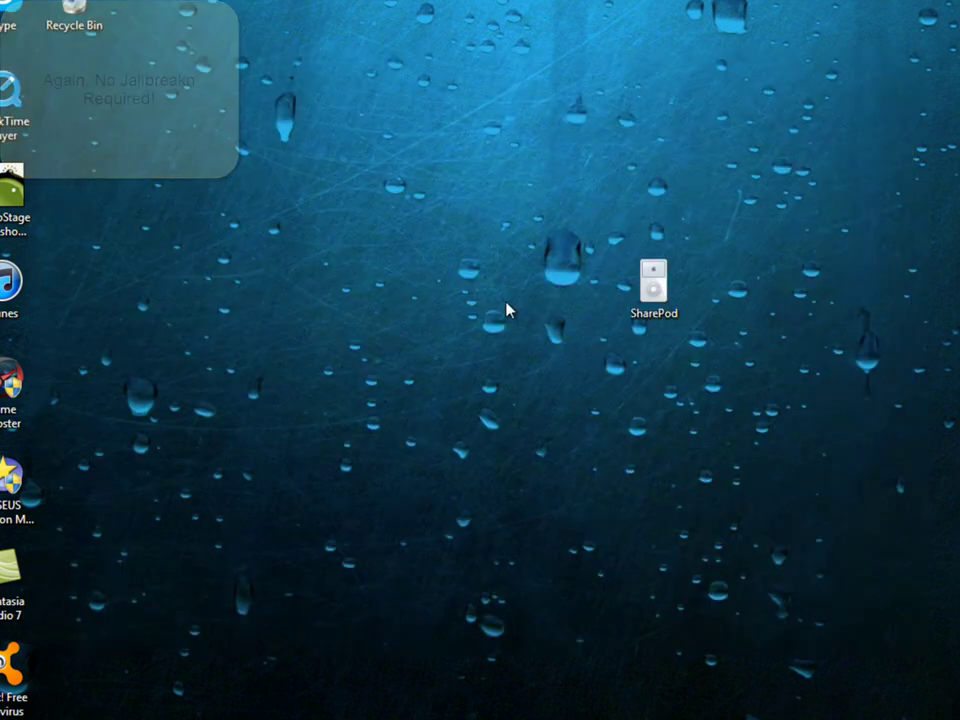